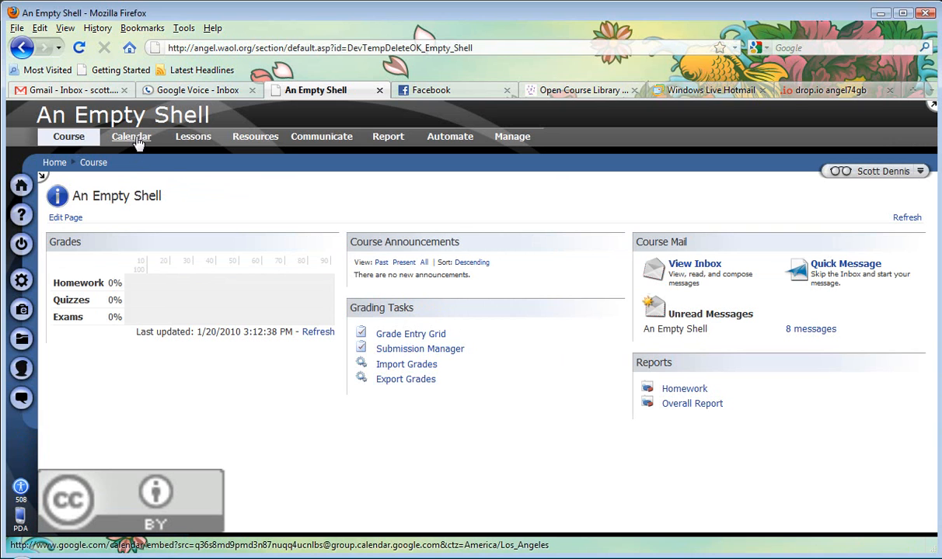
Open the course's tab settings and clear the URL assigned to the Calendar tab.
click(513, 138)
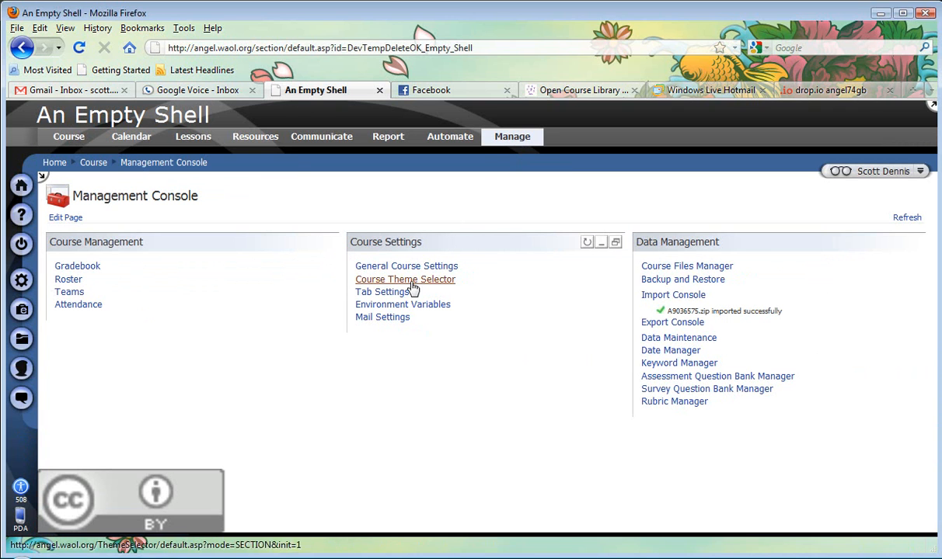
click(390, 293)
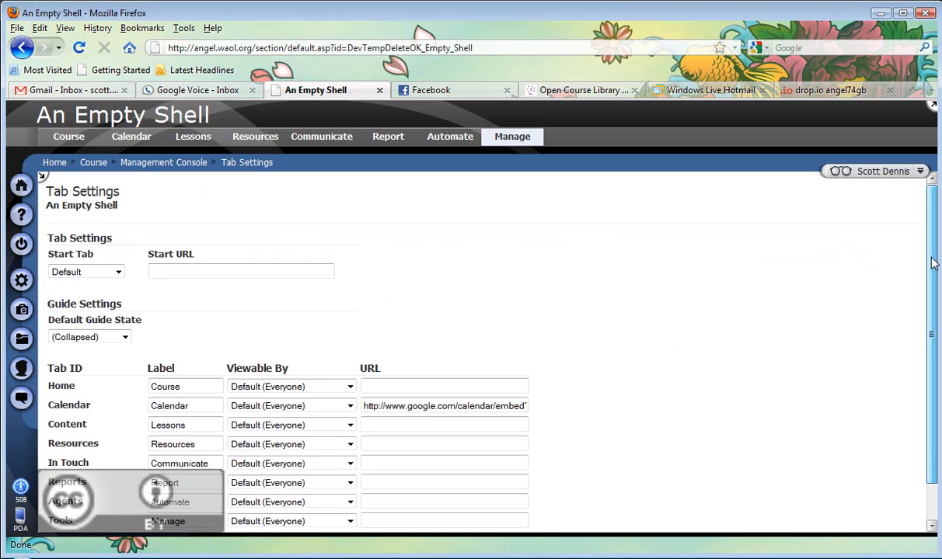
scroll(627, 363, down, 1)
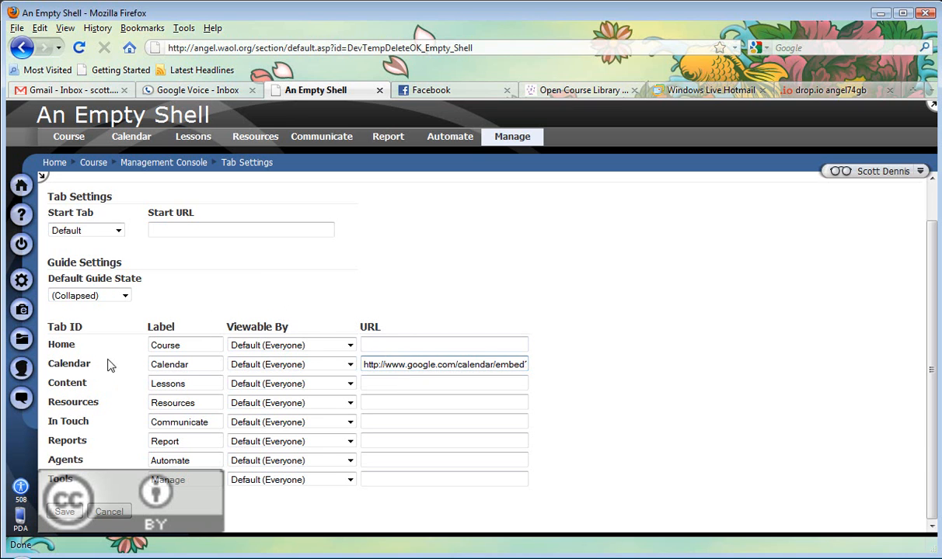
triple_click(408, 364)
key(BackSpace)
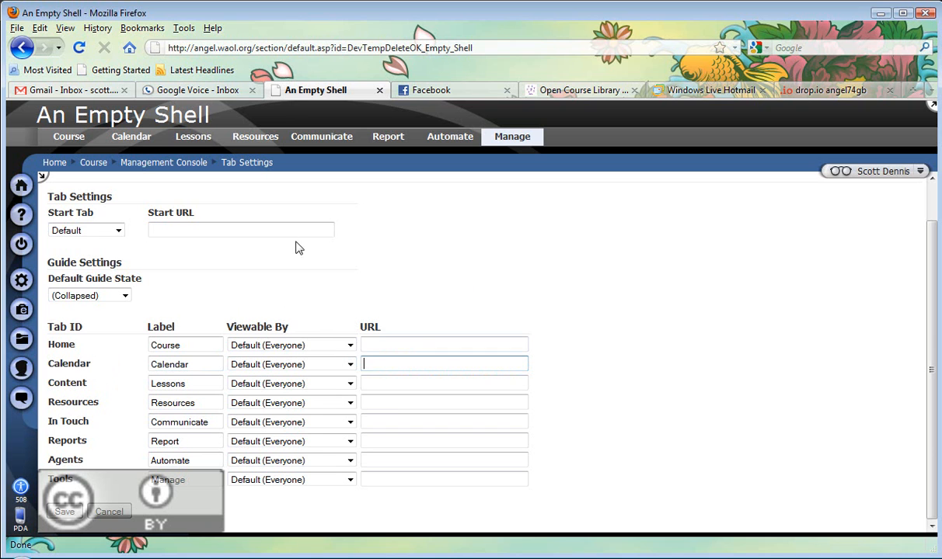
Switch to Google Calendar through Gmail and start a new calendar named Practicums.
click(72, 91)
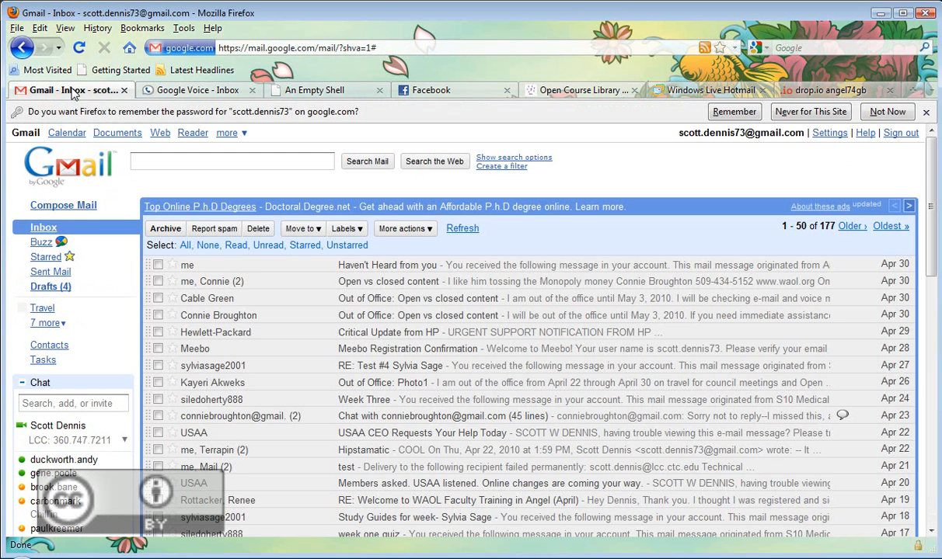
click(73, 138)
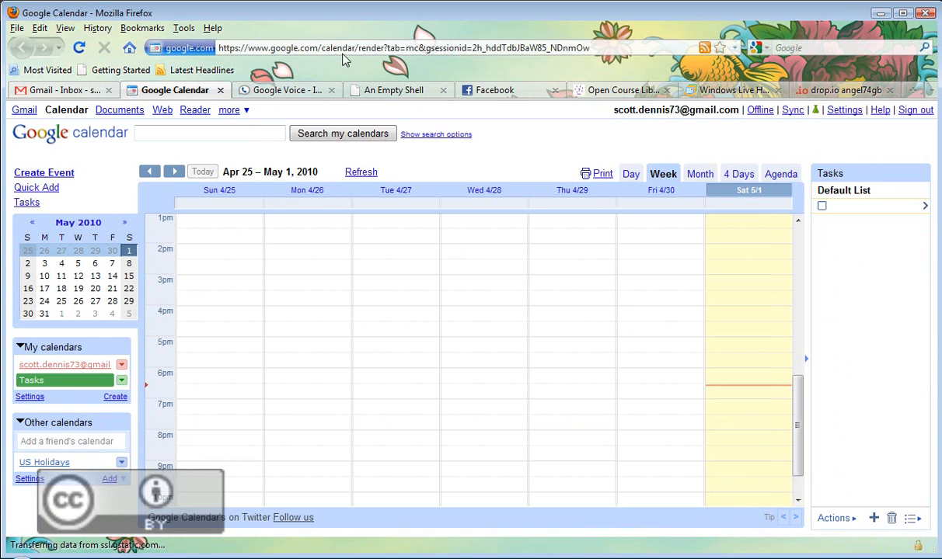
click(350, 49)
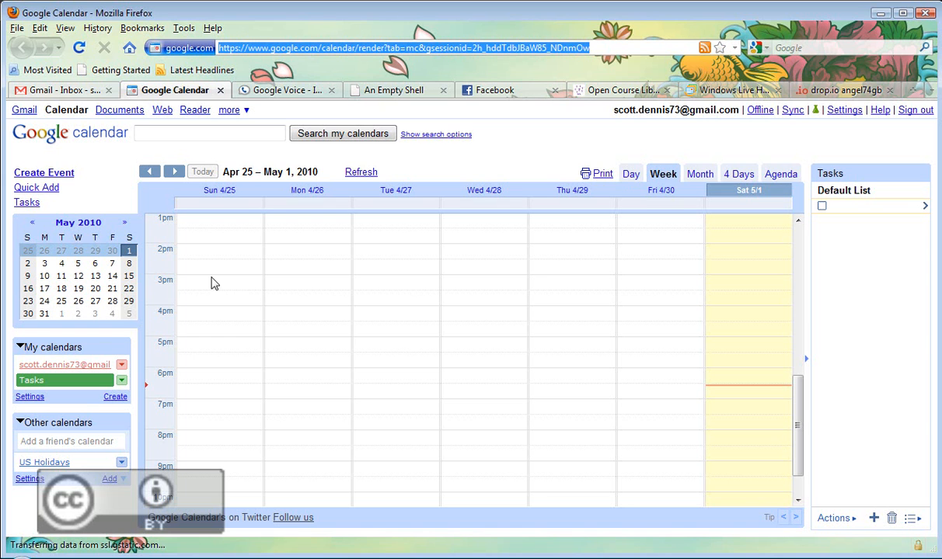
click(115, 397)
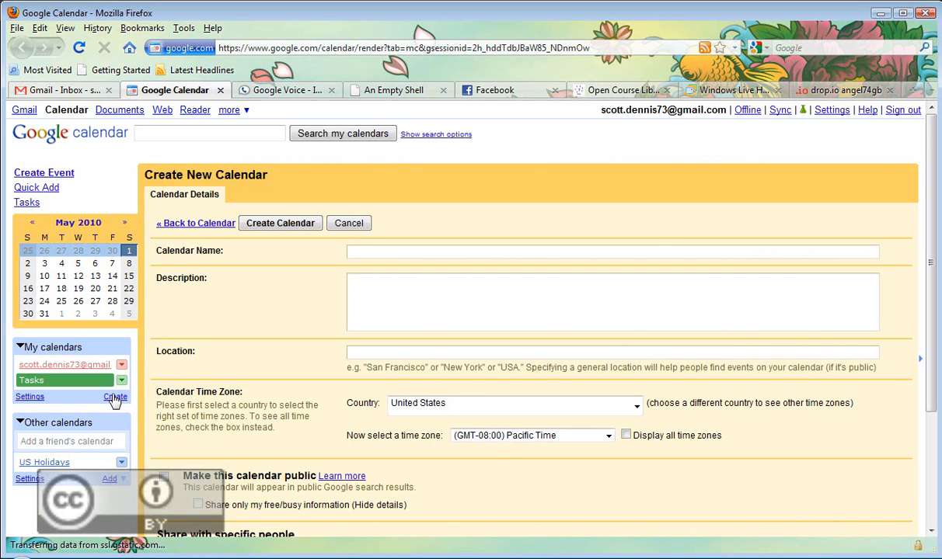
text(Practicums)
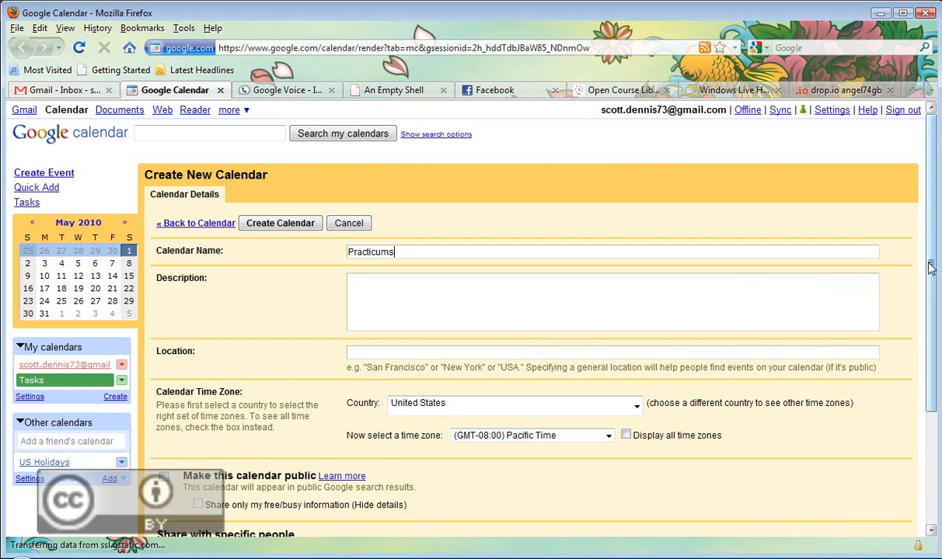
Make the new Practicums calendar public, create it and accept that all its events are visible to everyone.
drag(929, 266, 932, 358)
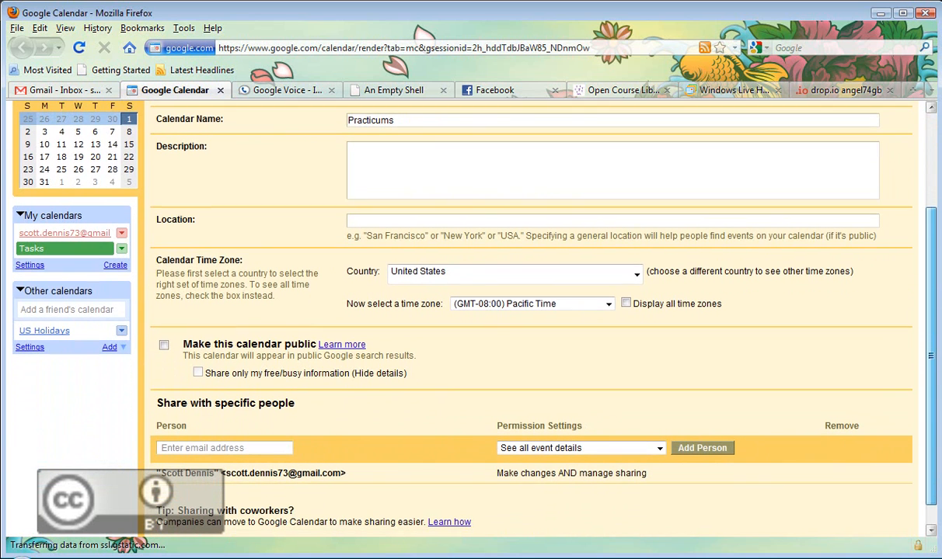
click(164, 346)
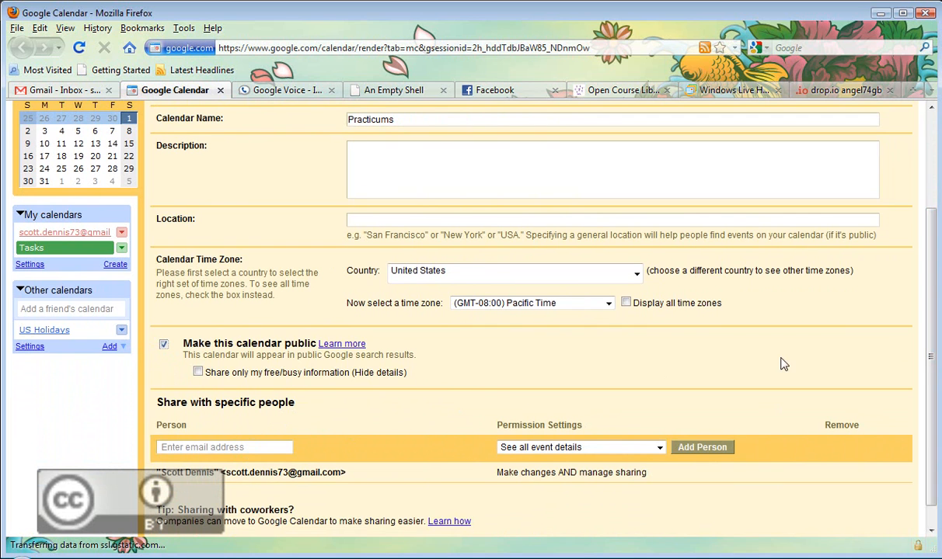
scroll(935, 376, down, 1)
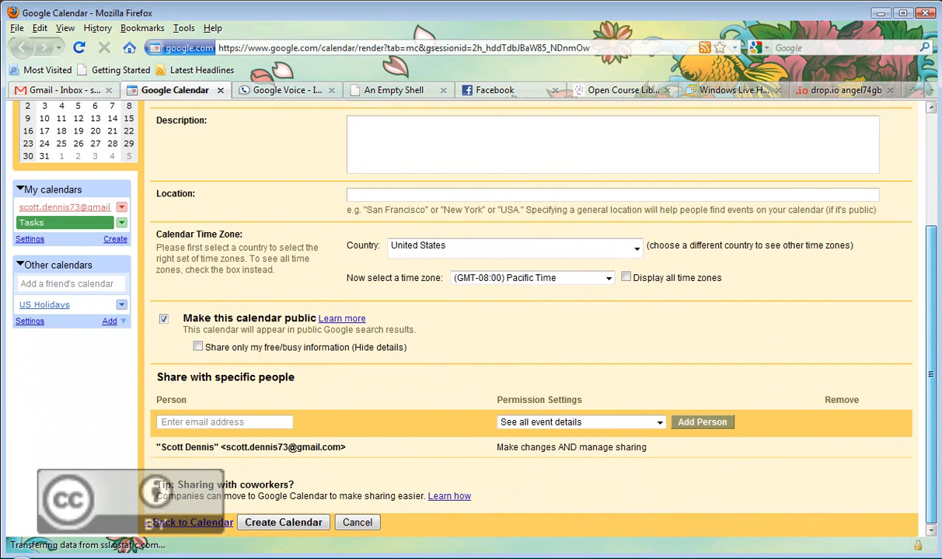
mouse_move(935, 375)
mouse_down()
mouse_move(938, 288)
mouse_move(938, 393)
mouse_up()
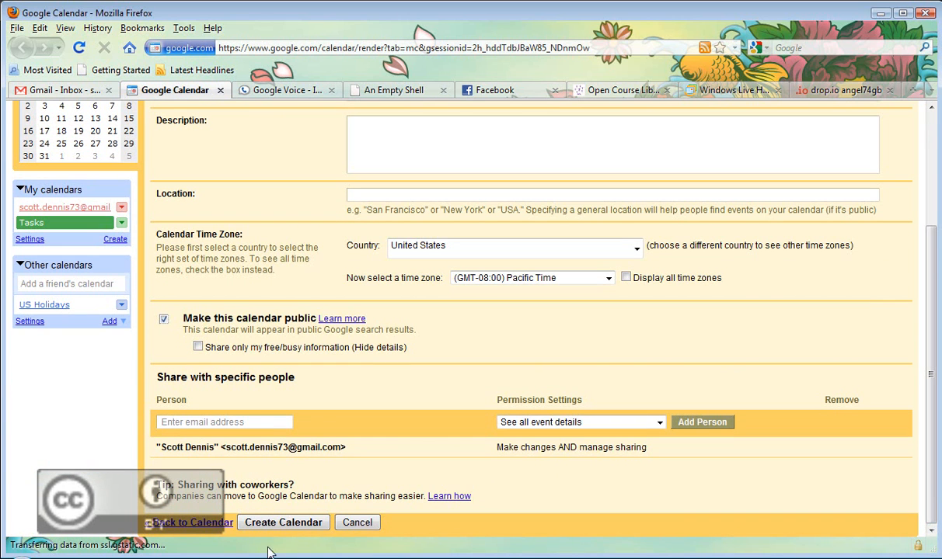
click(284, 528)
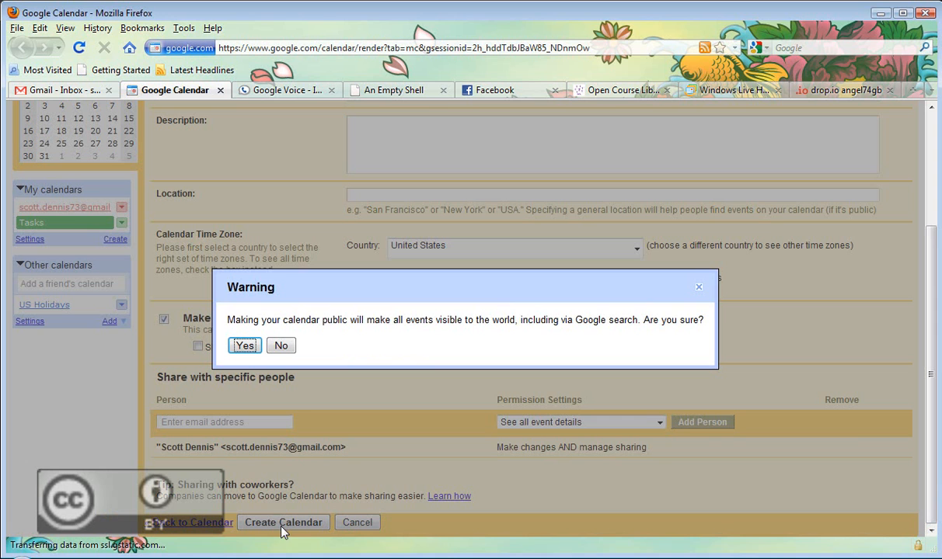
click(244, 346)
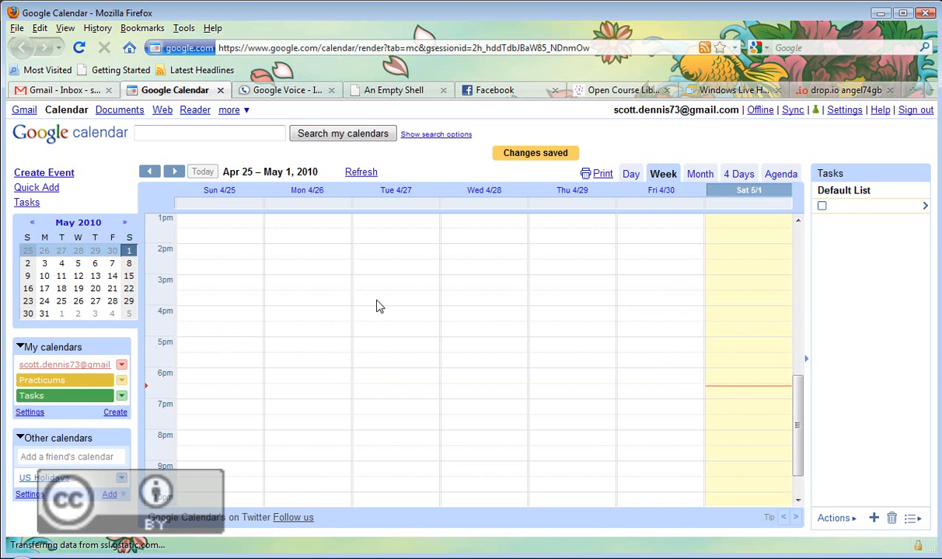
Open the Practicums calendar's details from the calendar settings and check its public sharing option.
click(841, 112)
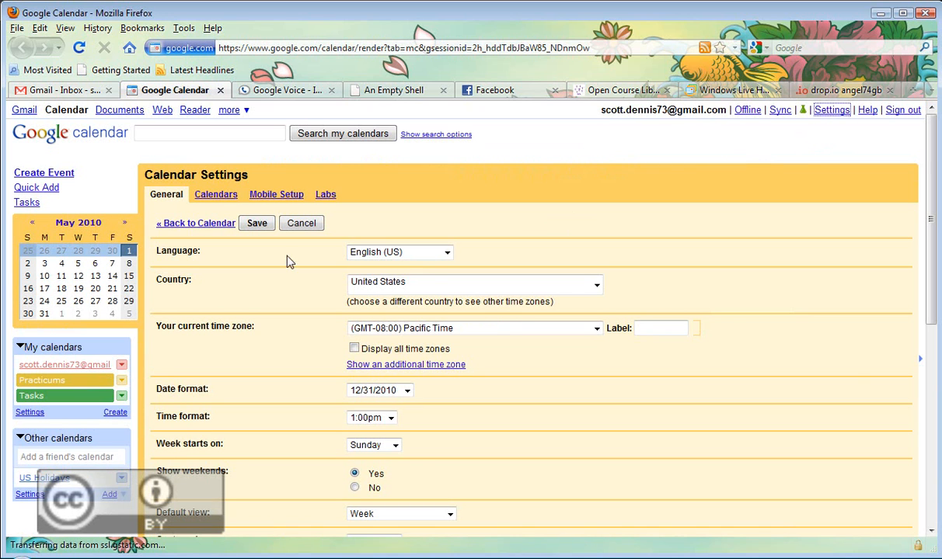
click(218, 201)
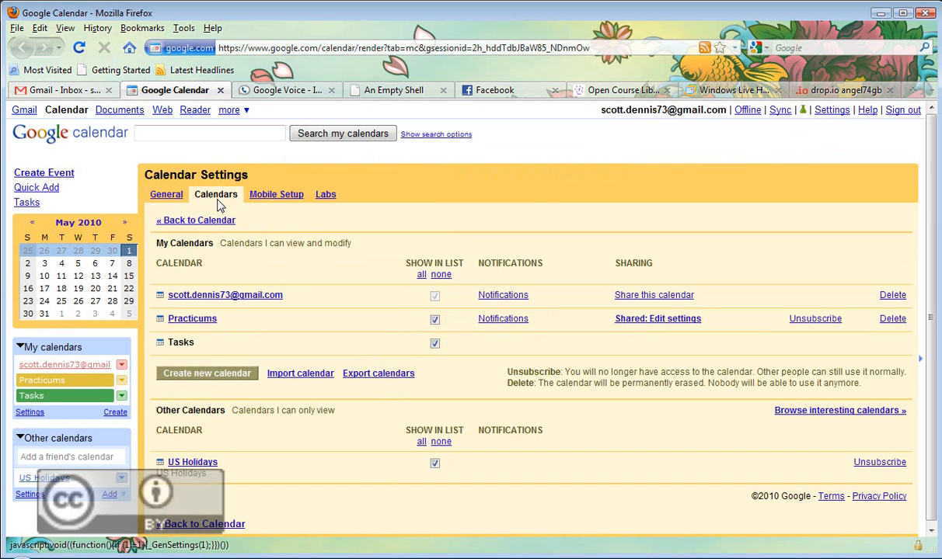
click(203, 320)
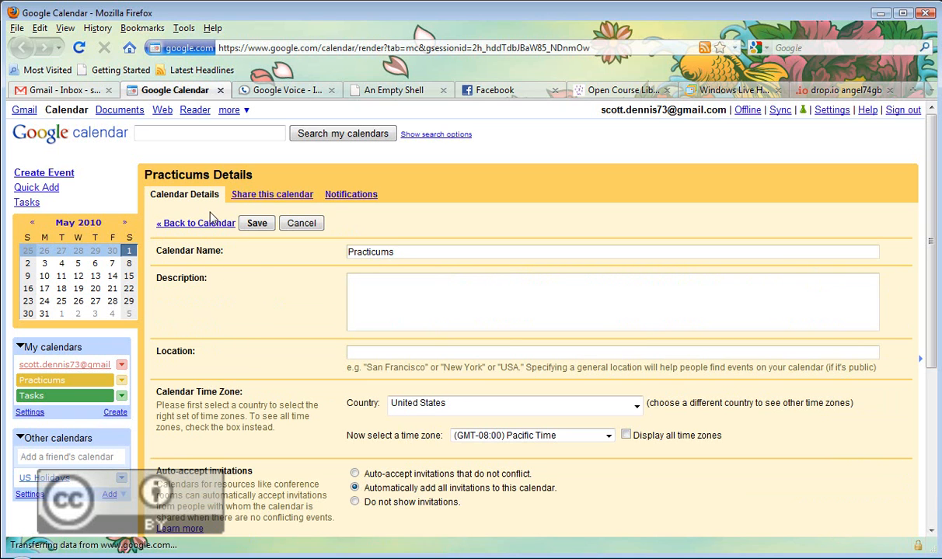
click(289, 198)
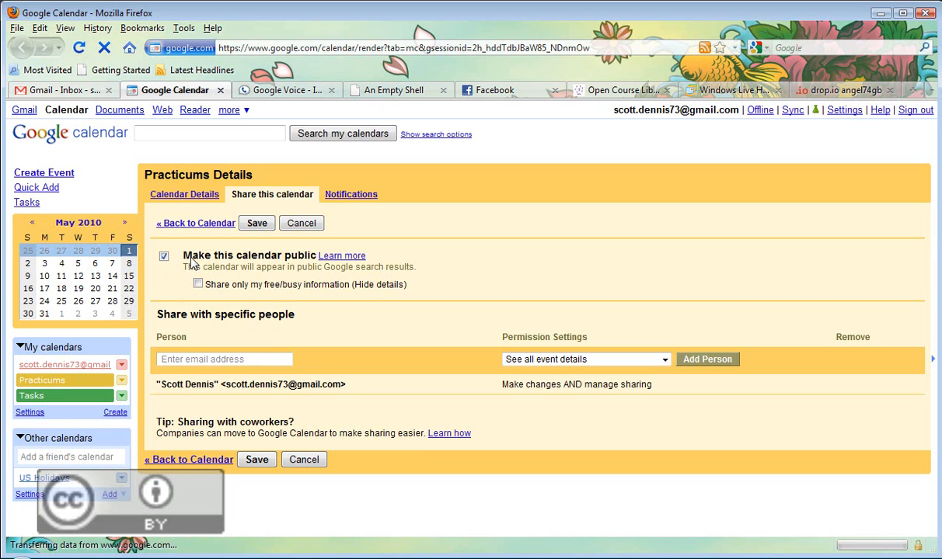
Copy the Practicums calendar's public HTML address from its calendar details.
click(192, 196)
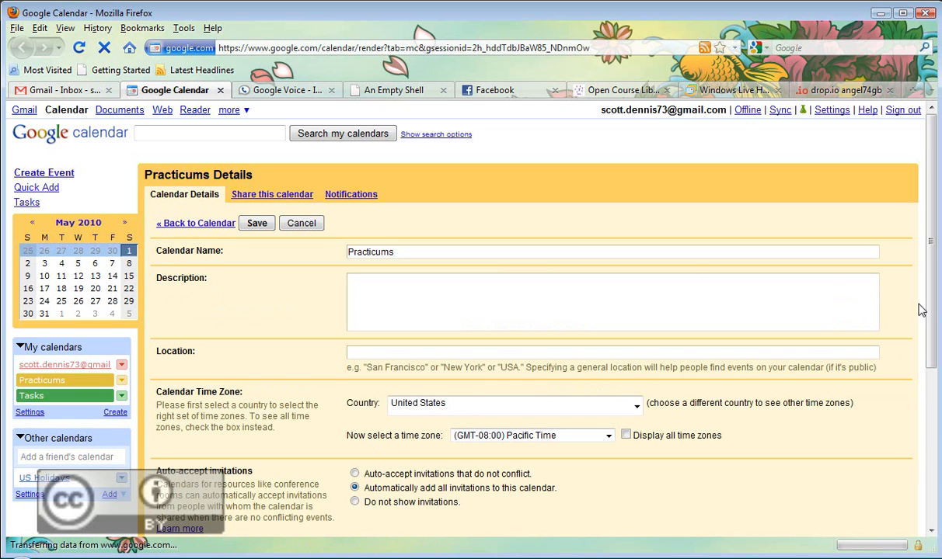
drag(931, 311, 936, 450)
drag(547, 403, 498, 355)
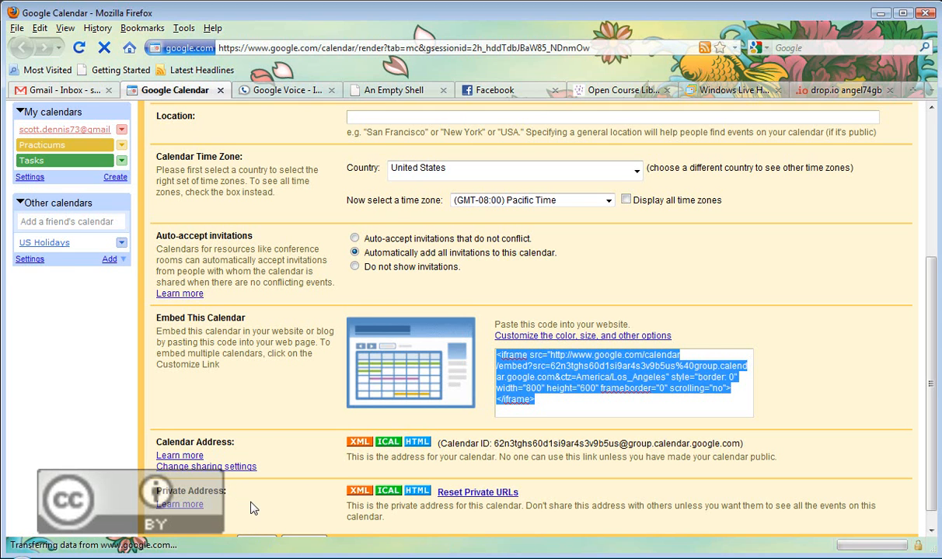
click(418, 443)
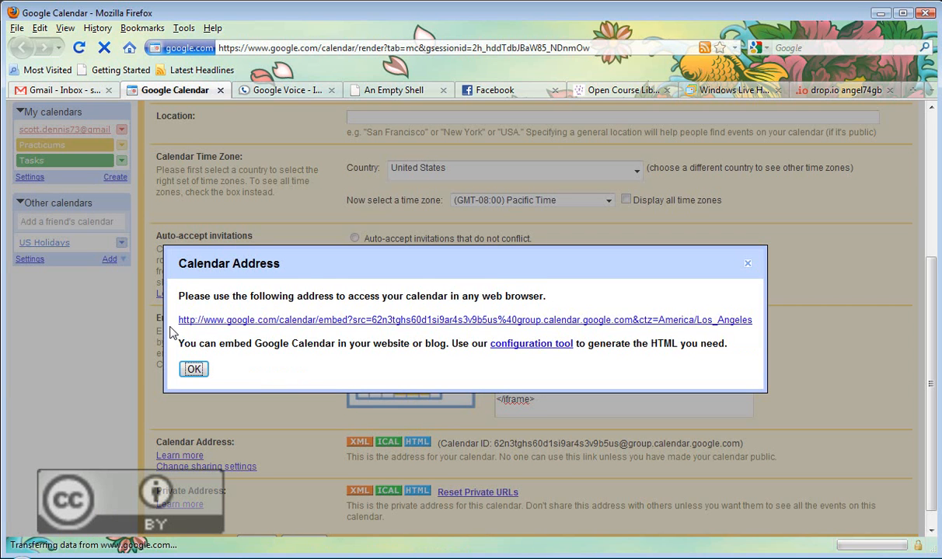
drag(177, 319, 753, 328)
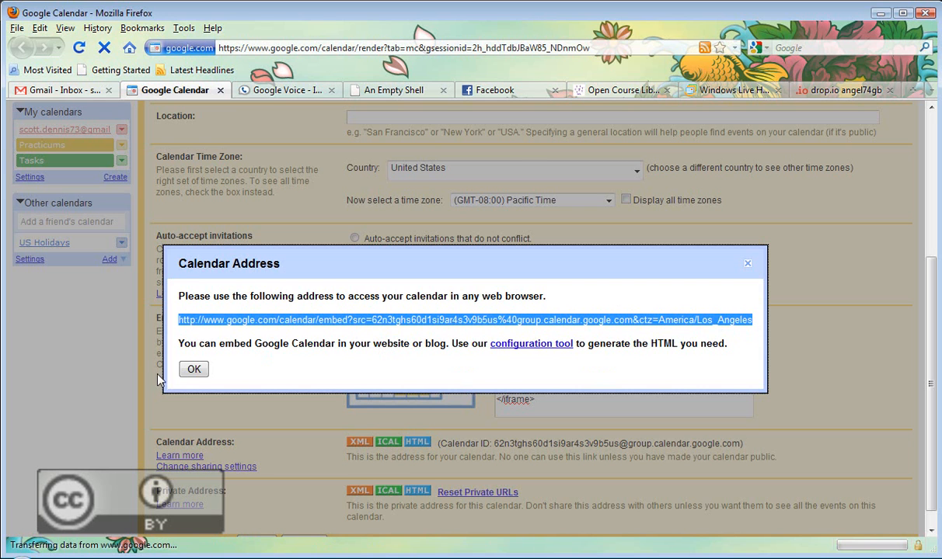
click(194, 370)
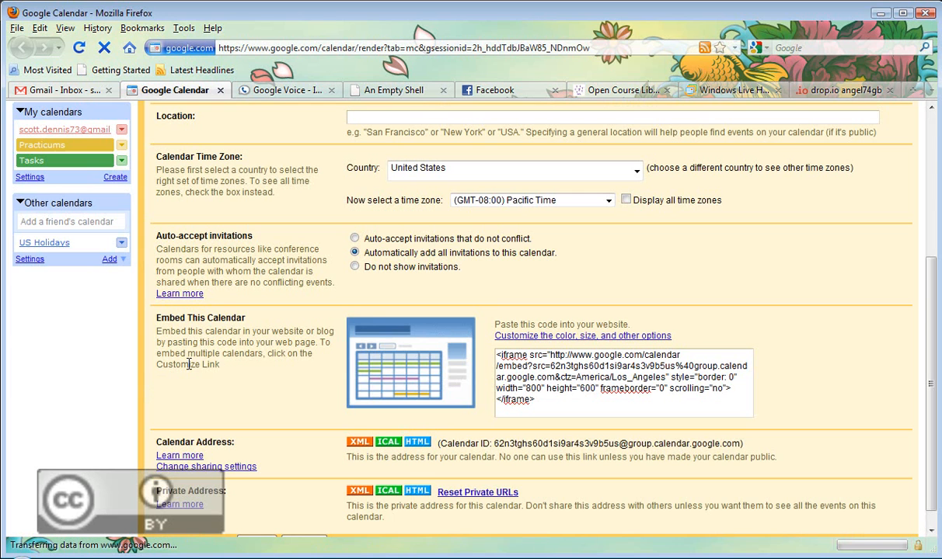
Return to the An Empty Shell tab settings, paste the copied address as the Calendar tab's URL, save and view the calendar.
click(431, 98)
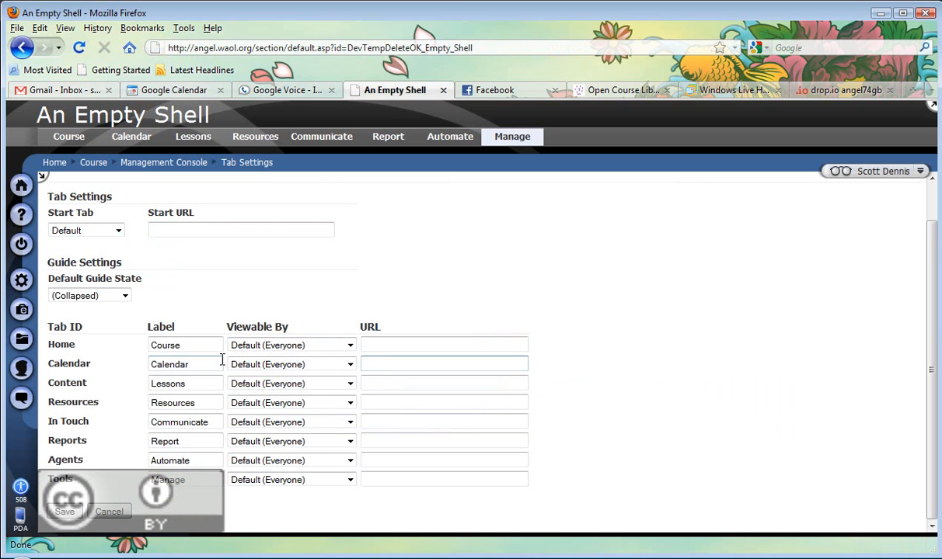
right_click(371, 363)
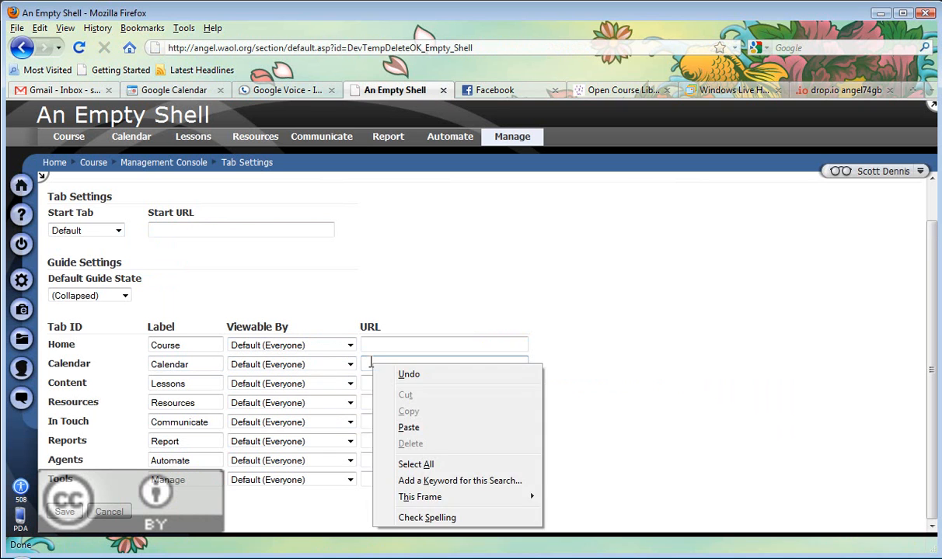
click(410, 428)
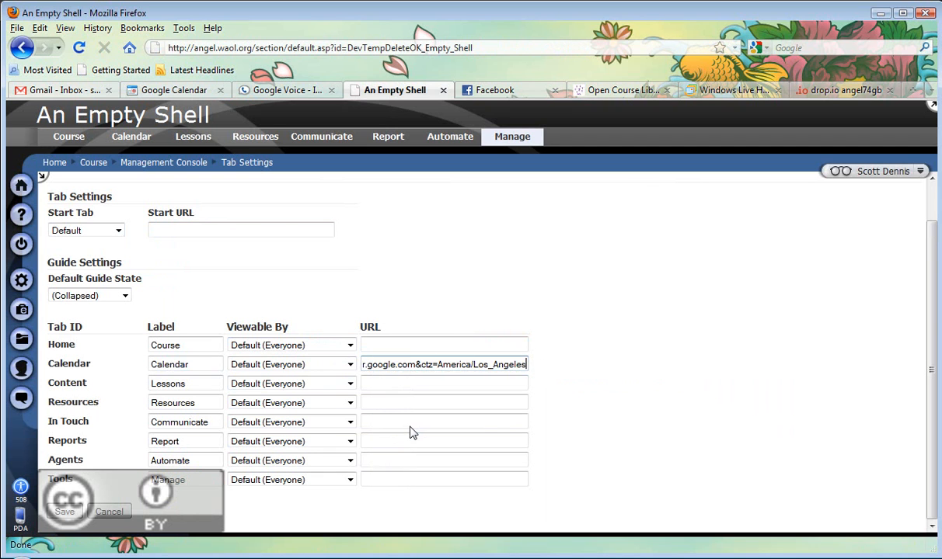
click(77, 511)
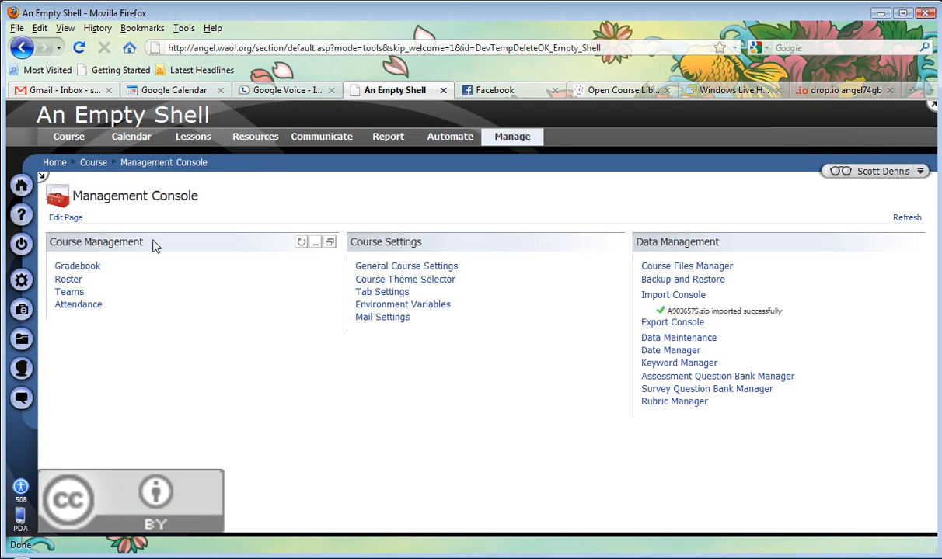
click(132, 139)
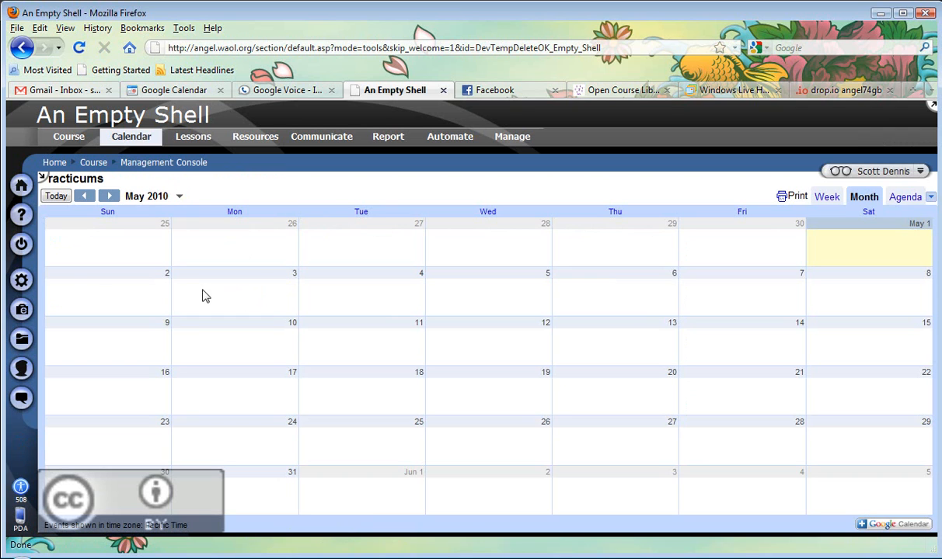
Log off from ANGEL and log on to the student account with its username and password.
click(21, 247)
click(439, 303)
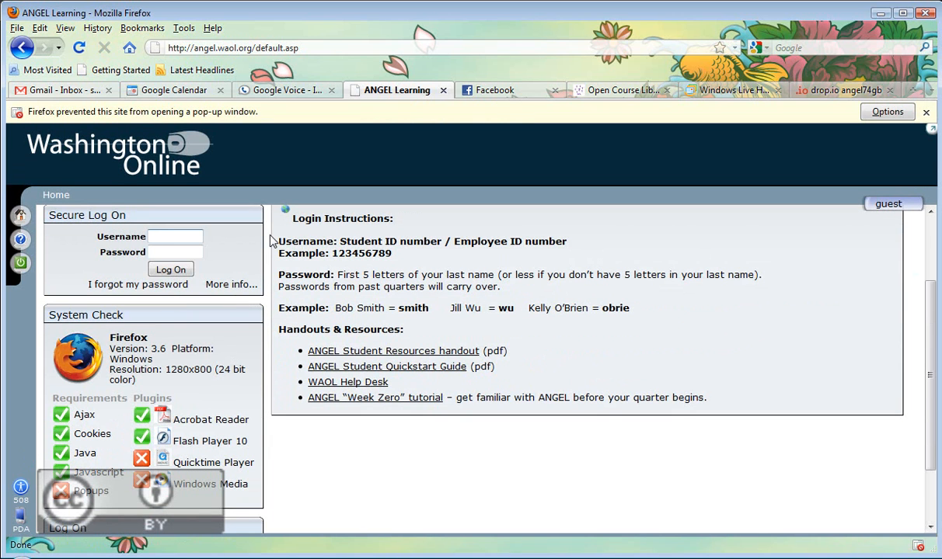
text(986322)
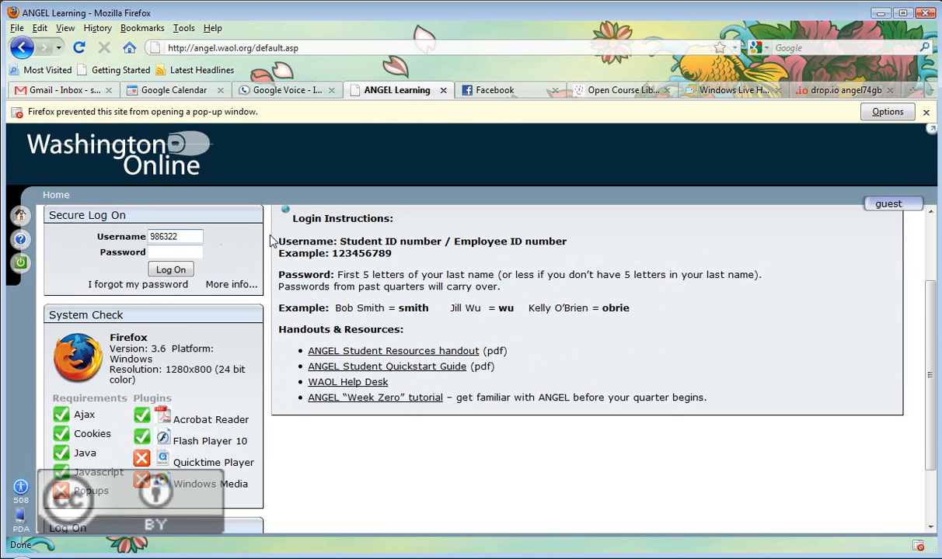
key(Tab)
text(••••••)
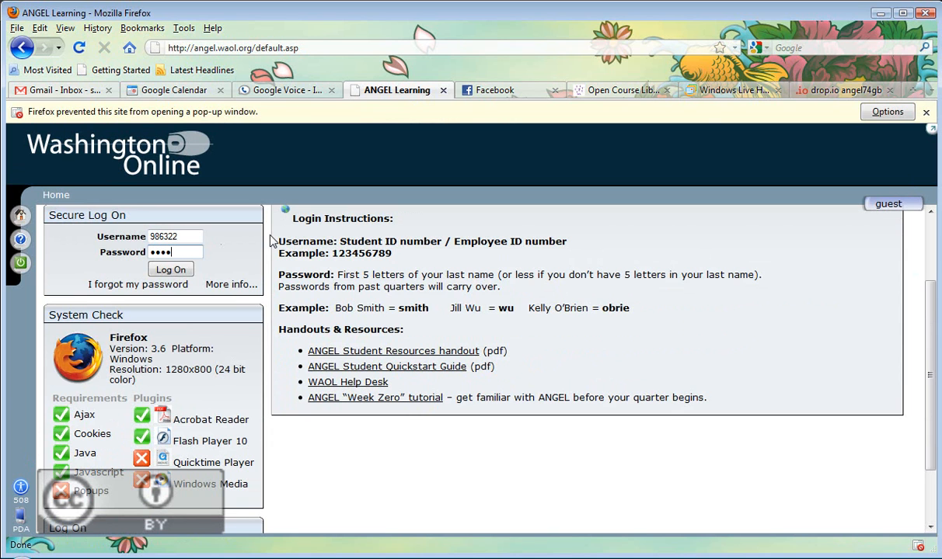
click(172, 270)
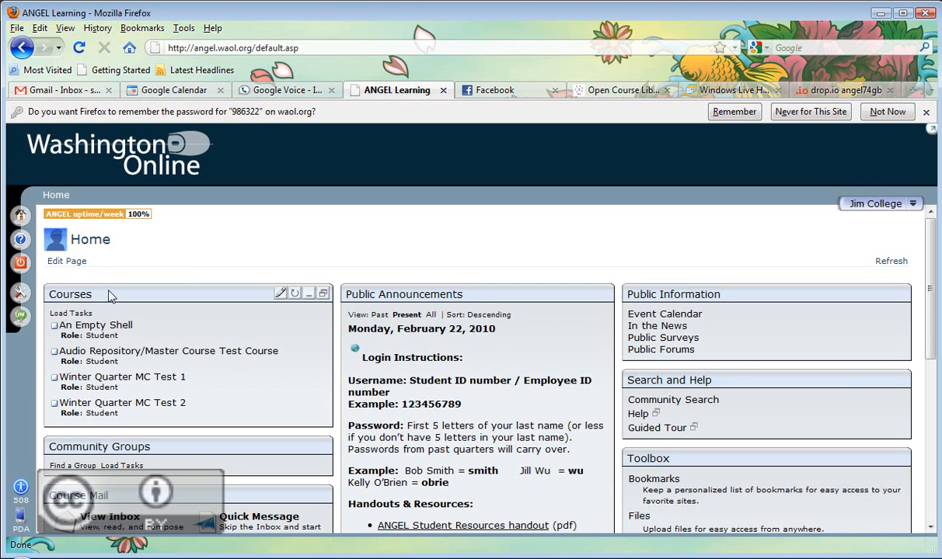
Open the An Empty Shell course as the student and view its calendar.
click(91, 325)
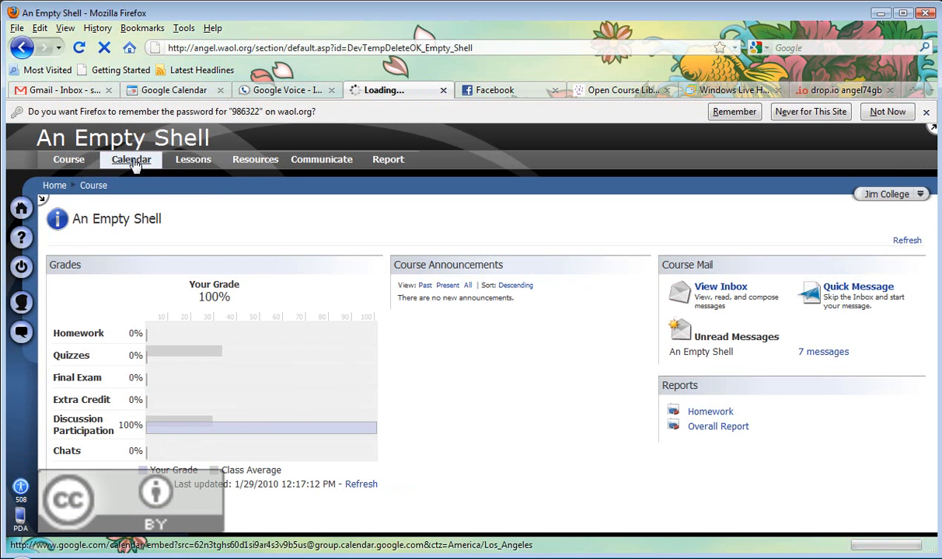
click(132, 161)
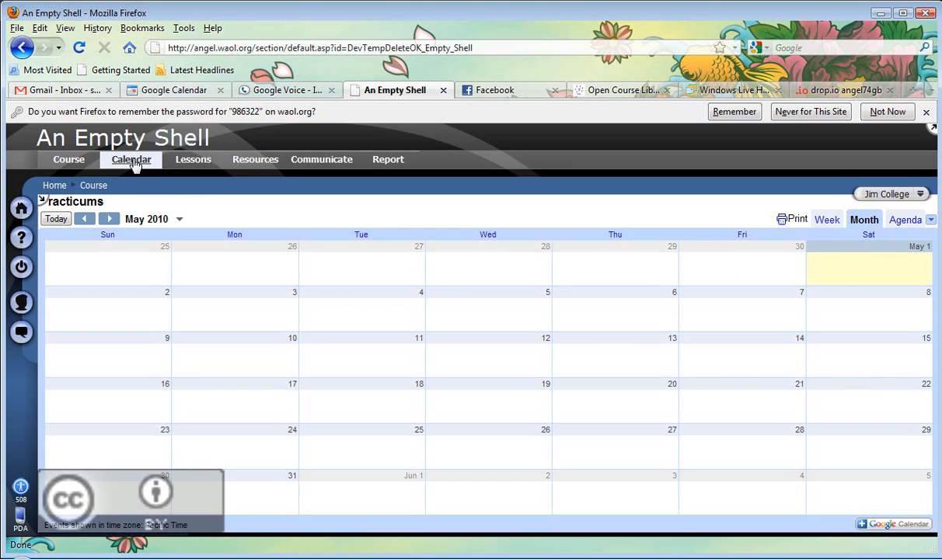